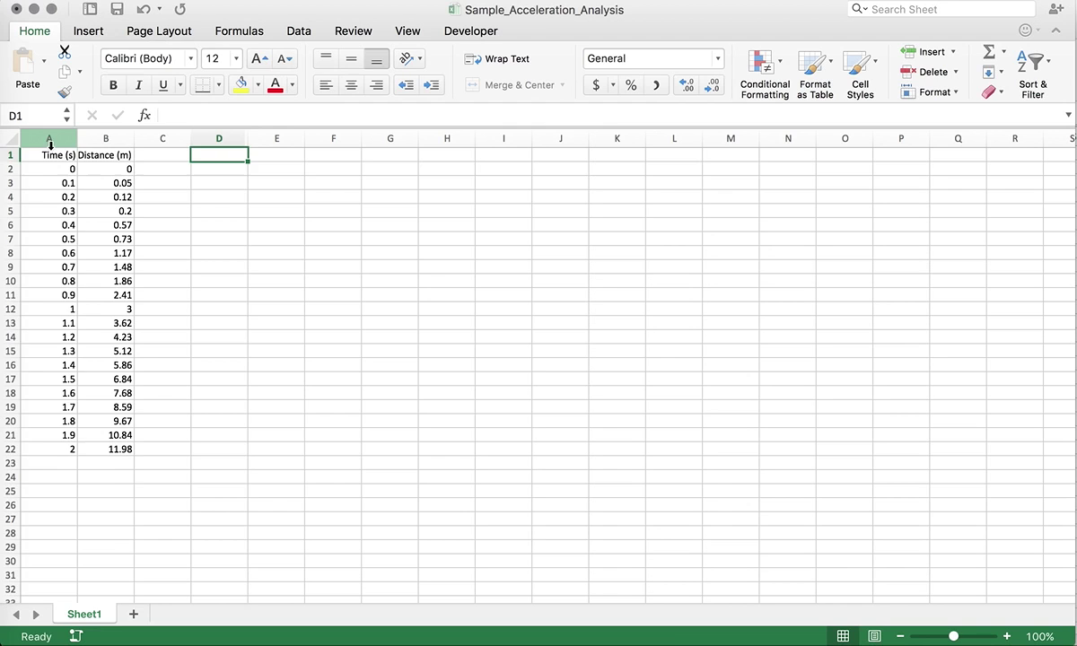
click(49, 138)
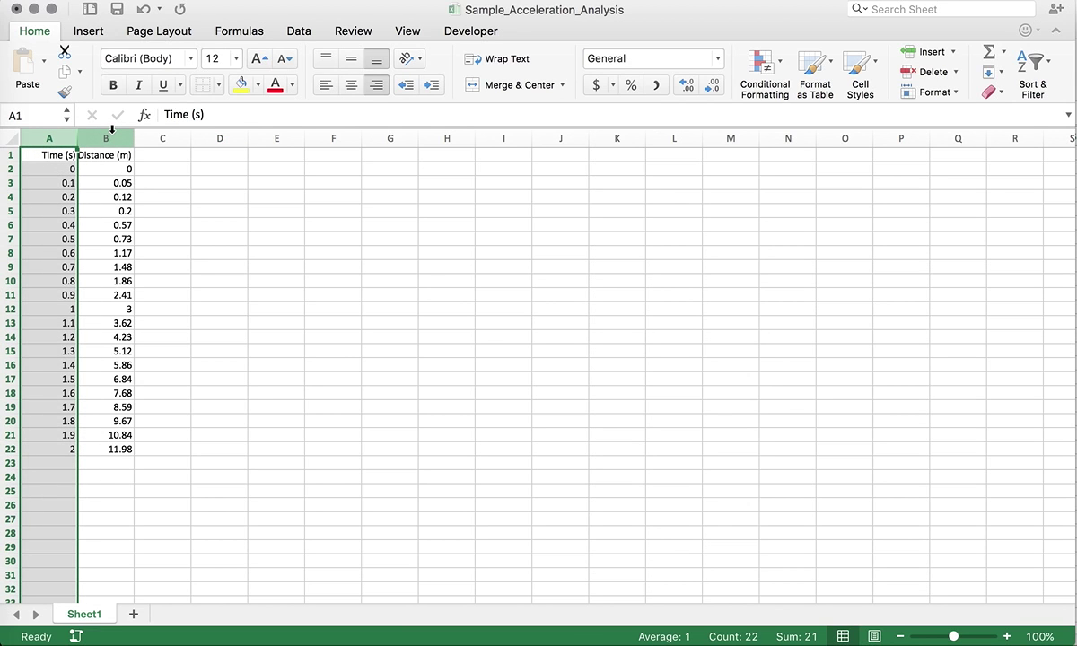
drag(49, 138, 112, 135)
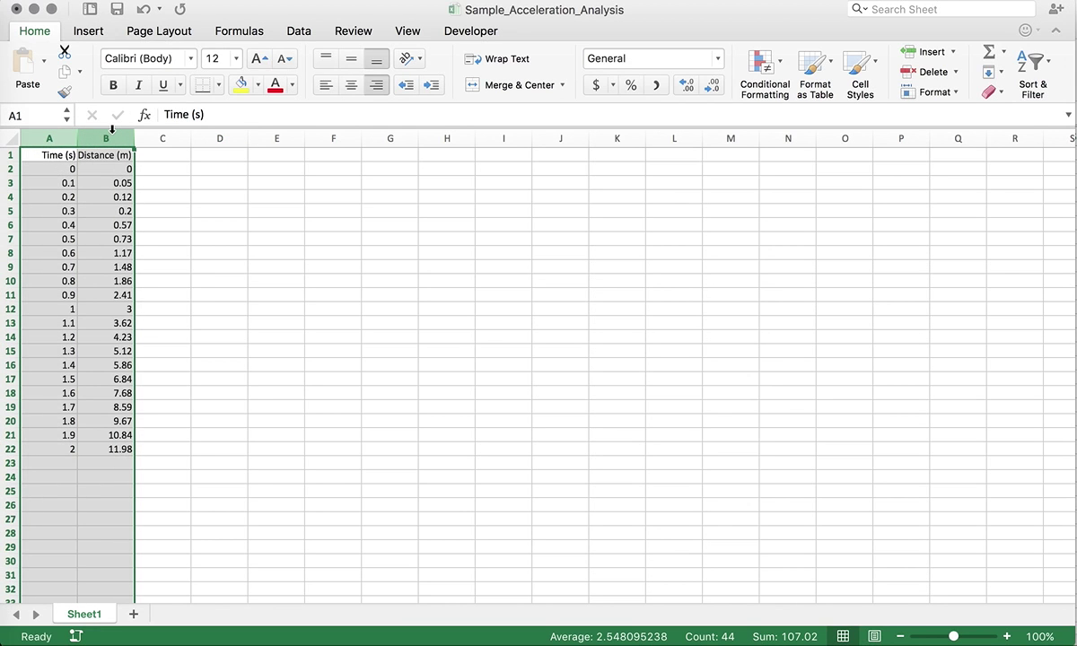
click(223, 293)
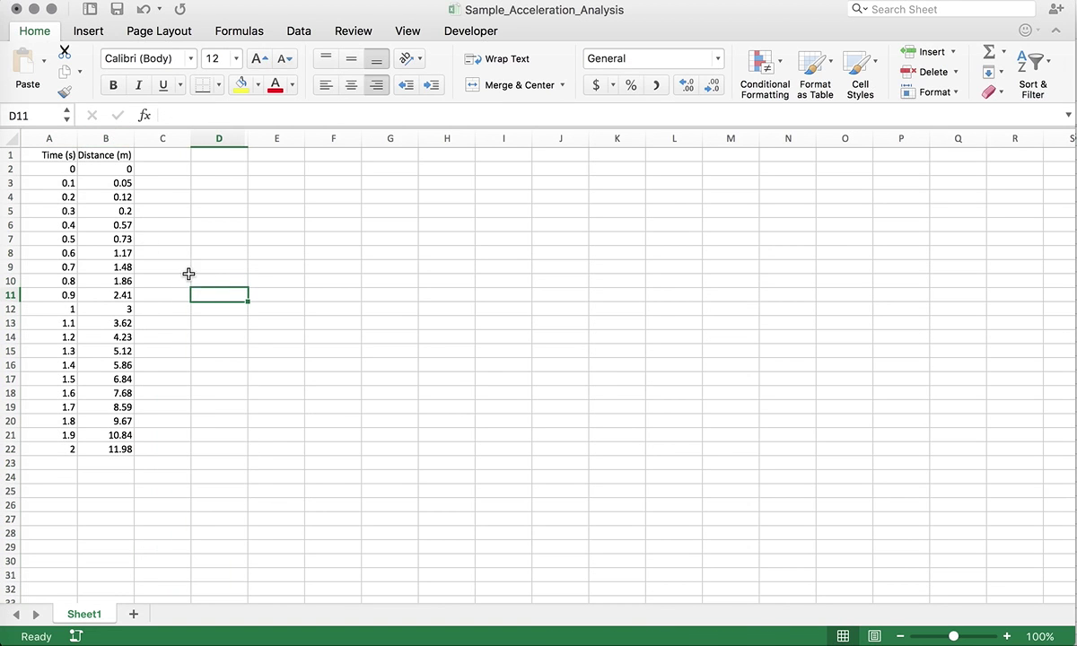
click(53, 158)
drag(52, 170, 120, 451)
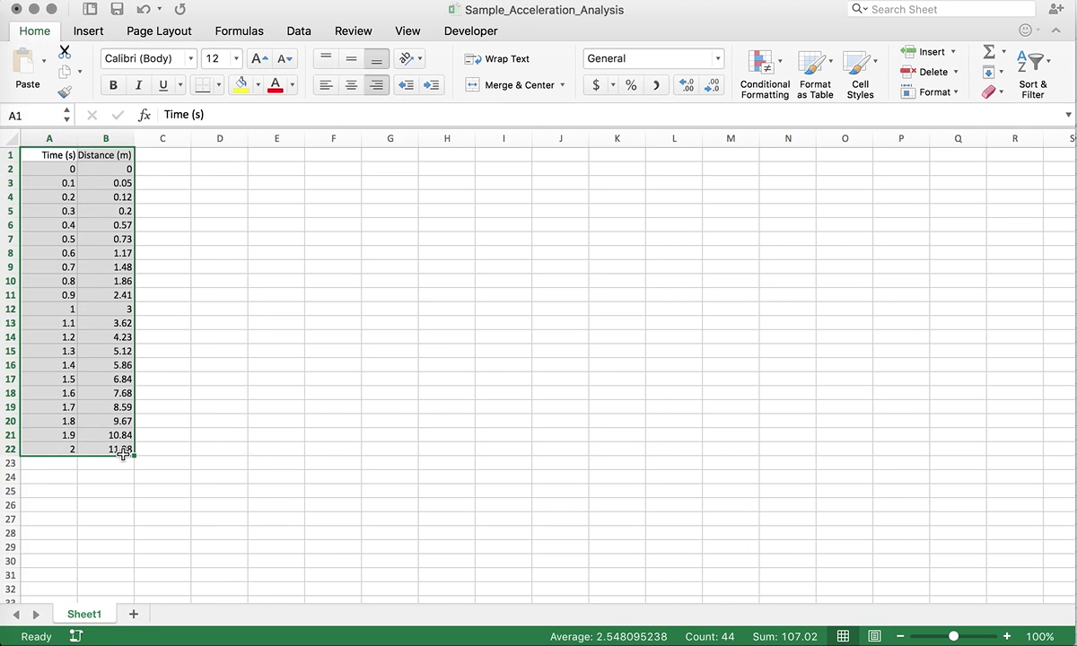
click(327, 432)
Step: Insert a plain Scatter chart from the time and distance data in A1:B22 and enlarge it beside the table
drag(49, 156, 117, 448)
click(93, 34)
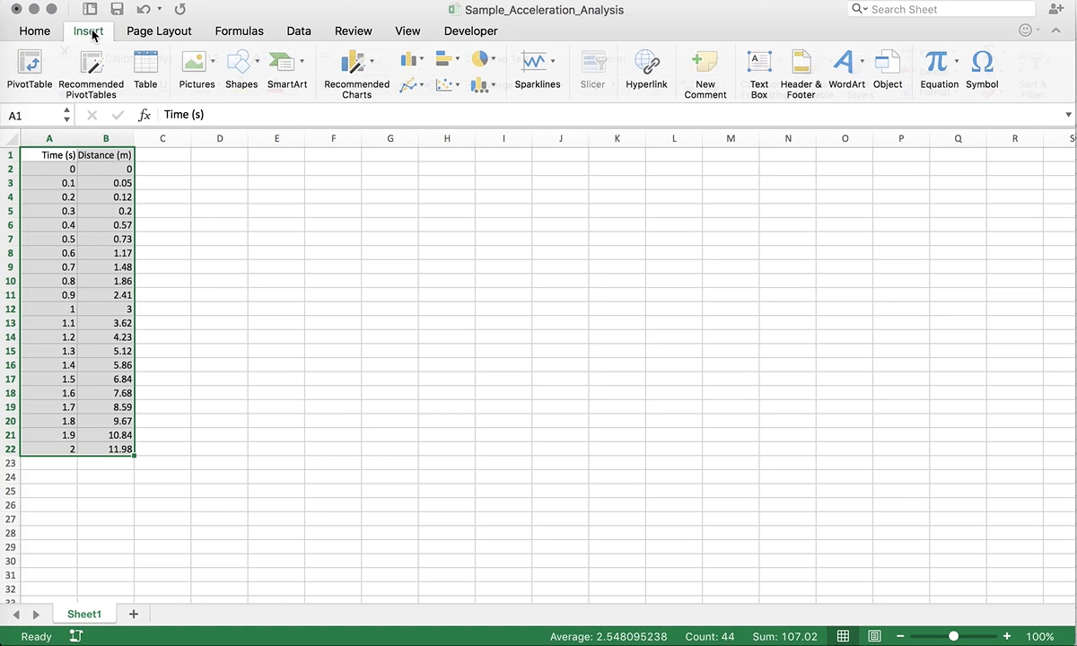
click(454, 87)
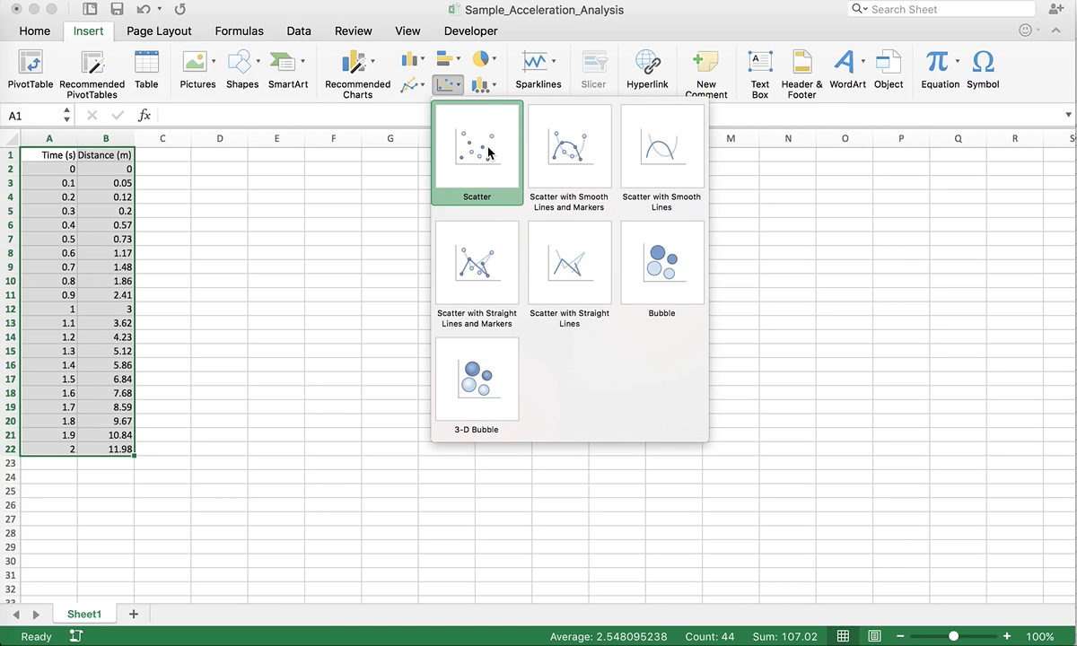
click(489, 152)
drag(401, 290, 209, 148)
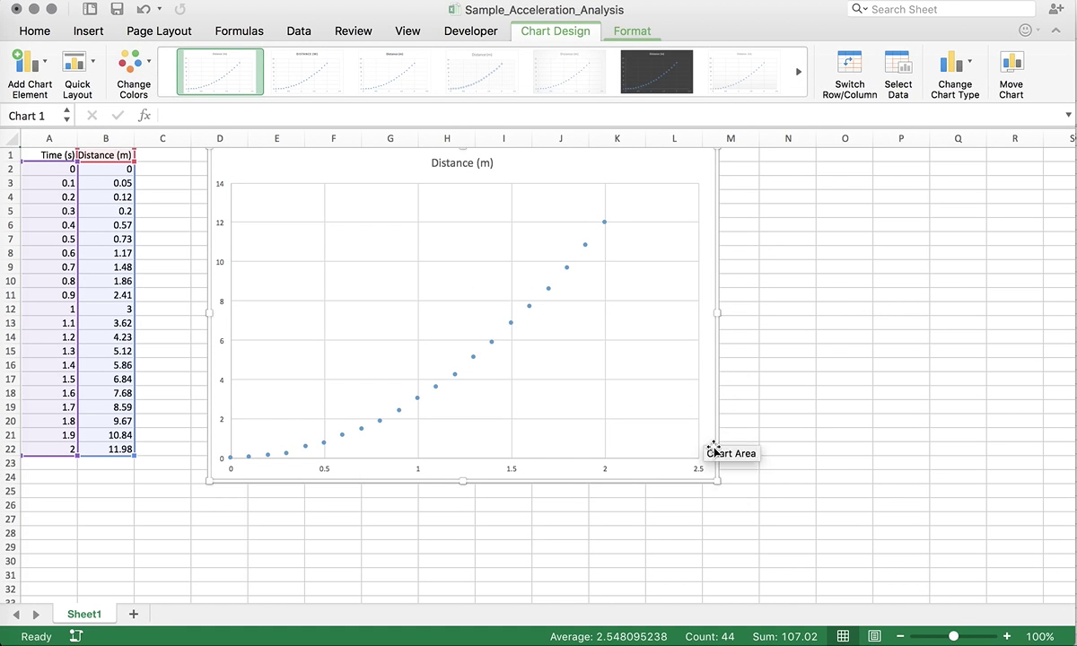
drag(716, 480, 812, 537)
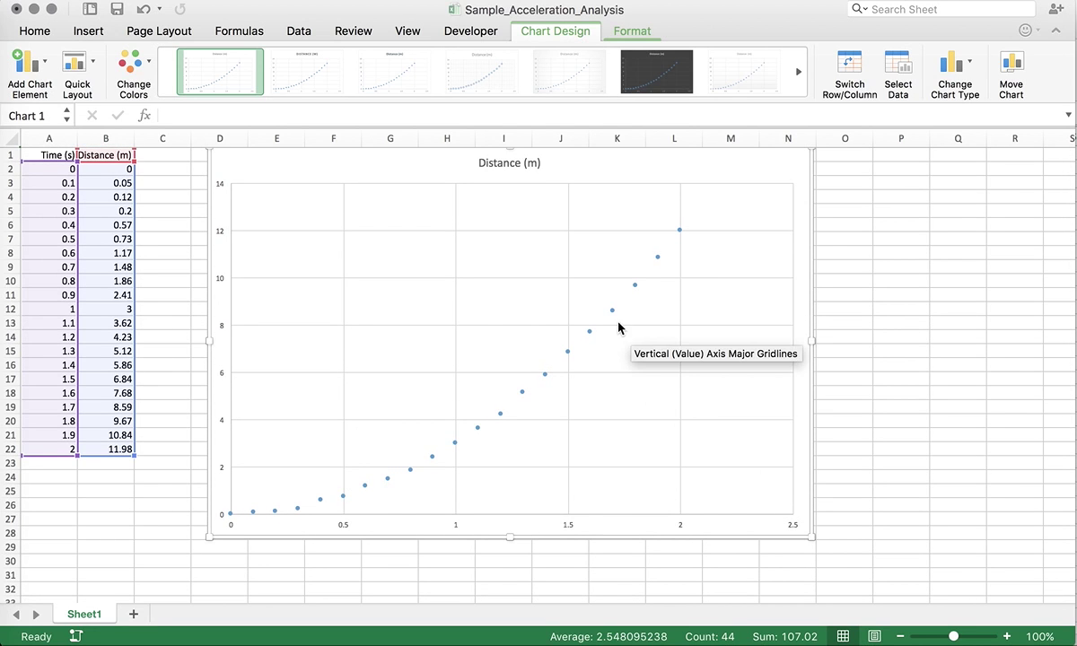
Step: Change the chart title to "Distance against Time"
click(503, 160)
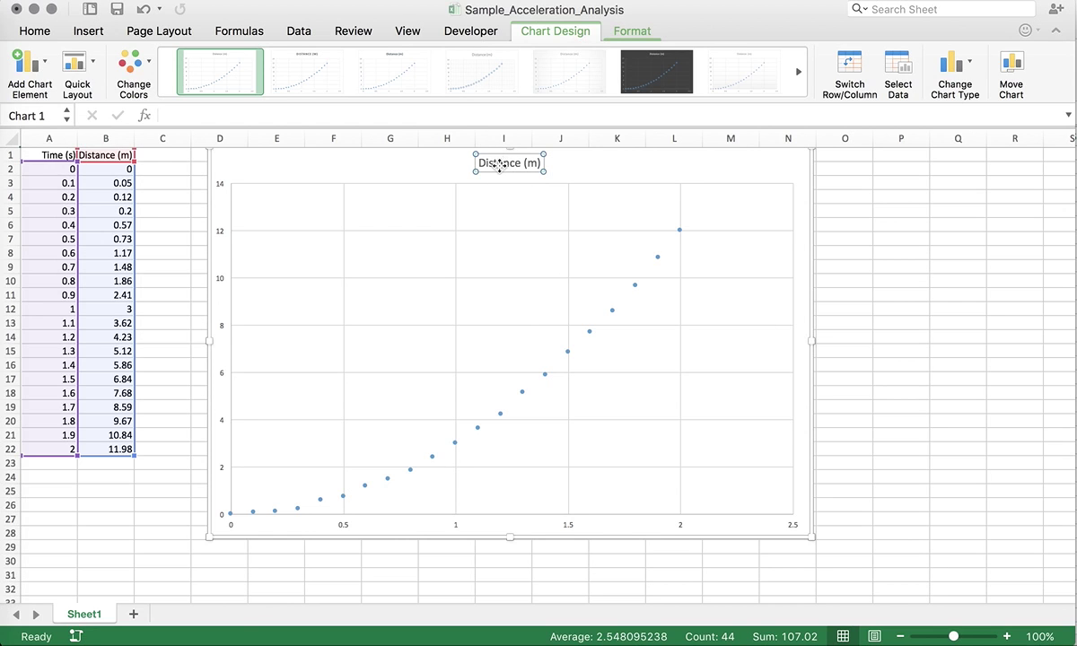
double_click(501, 165)
text(Distance against T)
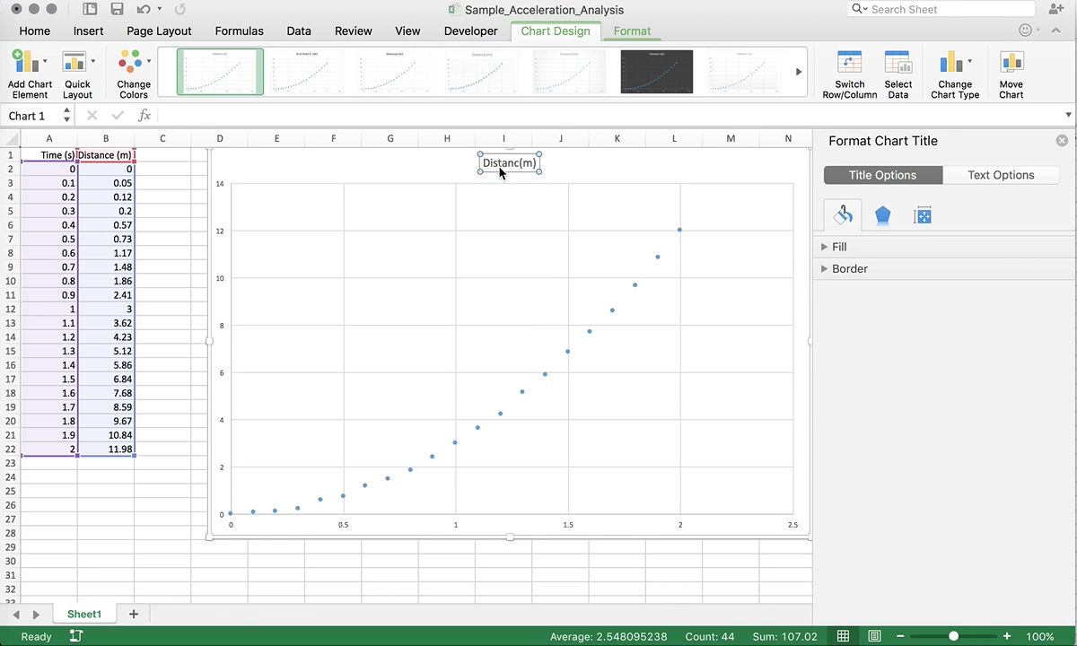
text(ime)
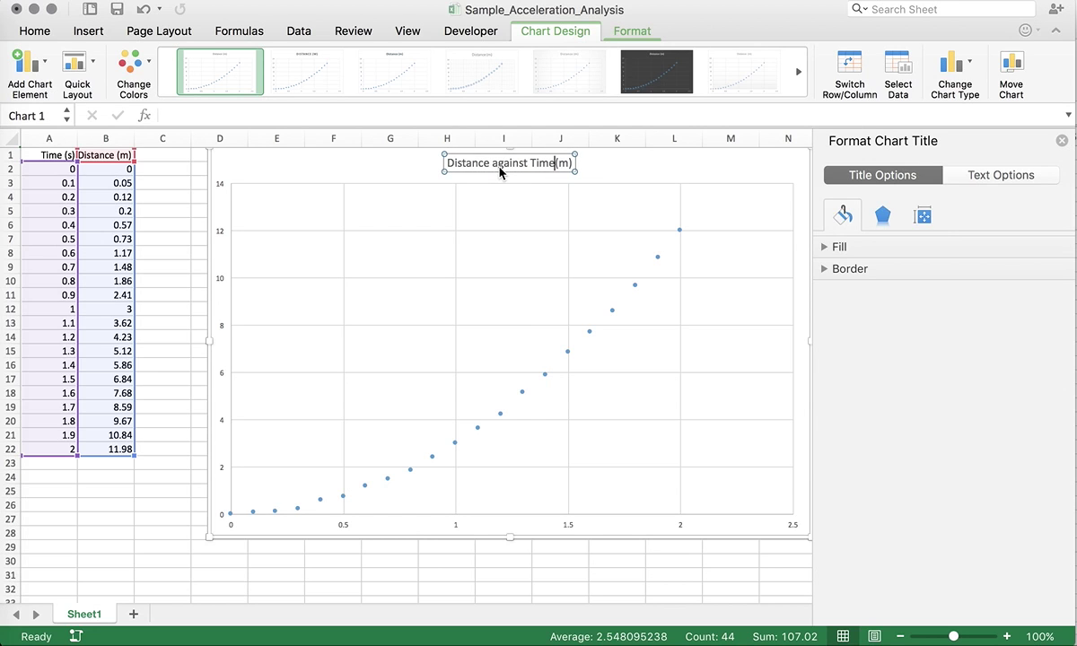
key(Delete)
key(Delete)
key(Delete)
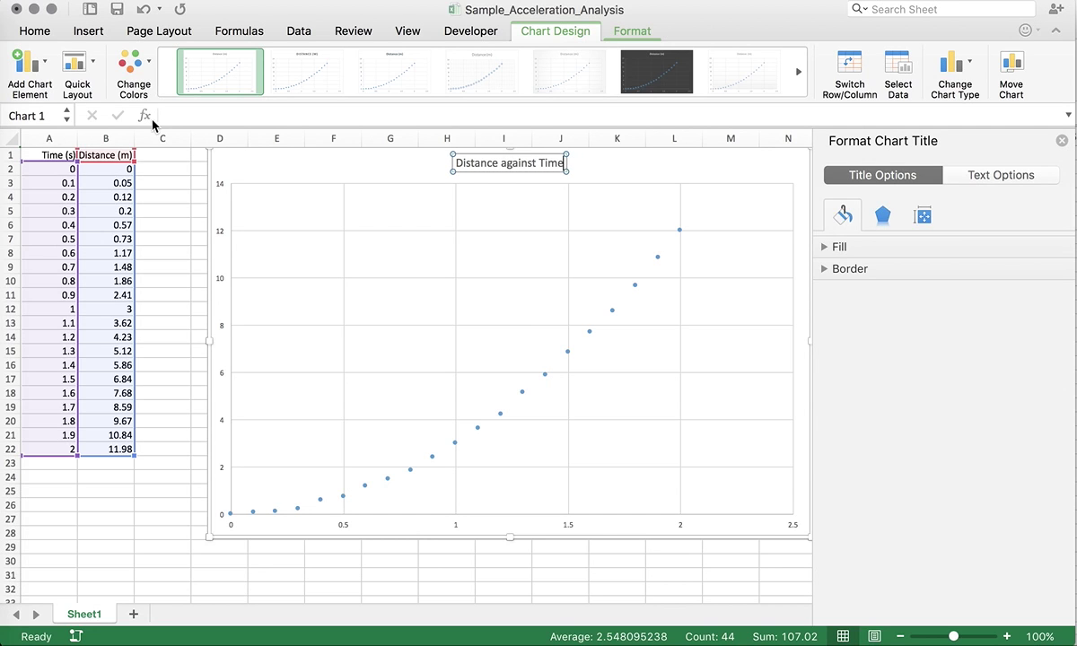
Step: Add titles to both chart axes, naming the vertical one "Distance (m)" and the horizontal one "Time (s)"
click(45, 64)
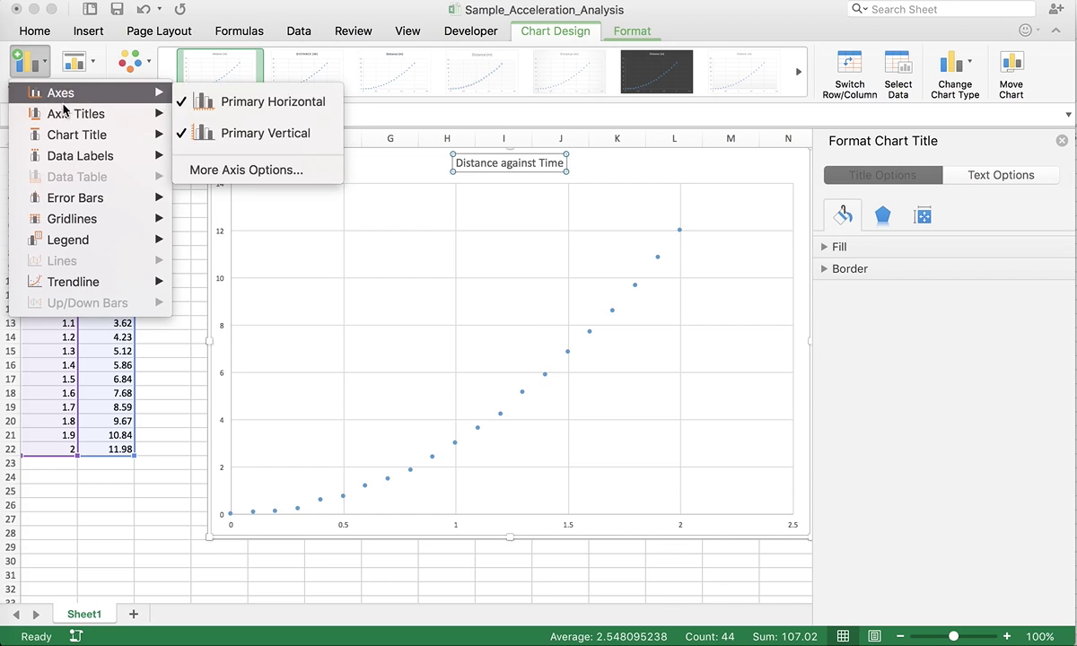
mouse_move(73, 113)
click(251, 121)
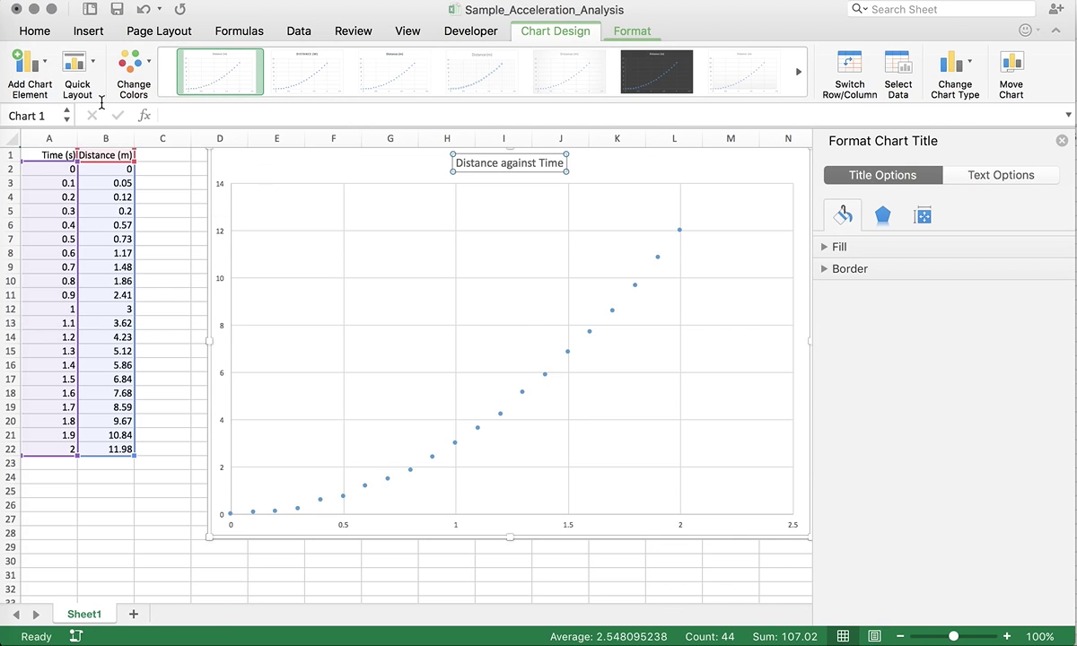
click(28, 63)
mouse_move(51, 132)
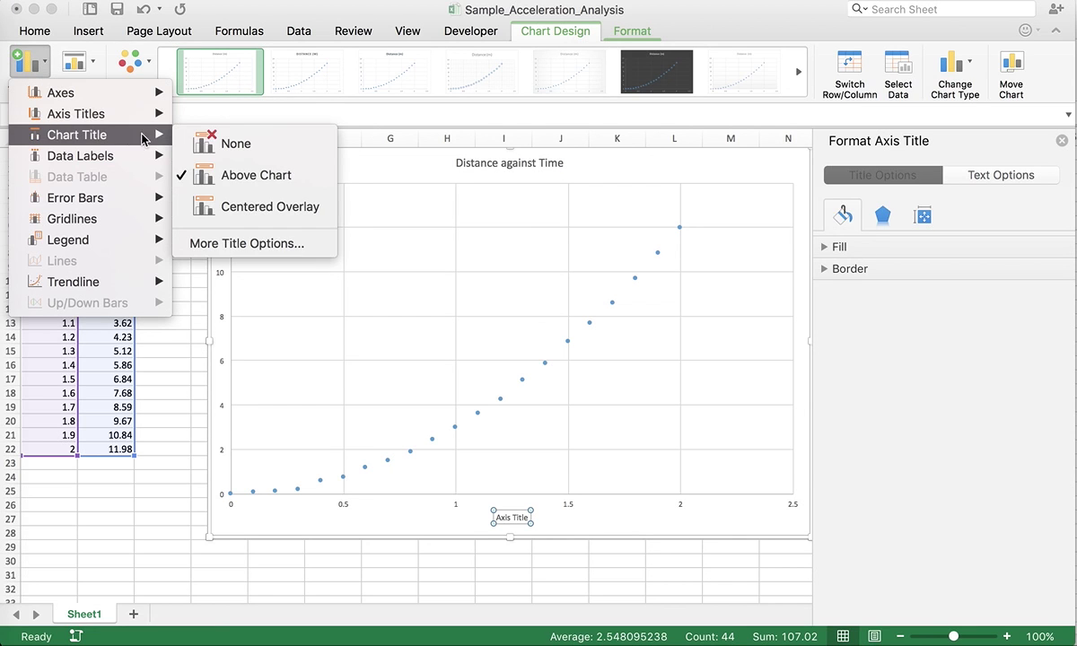
mouse_move(112, 115)
click(216, 150)
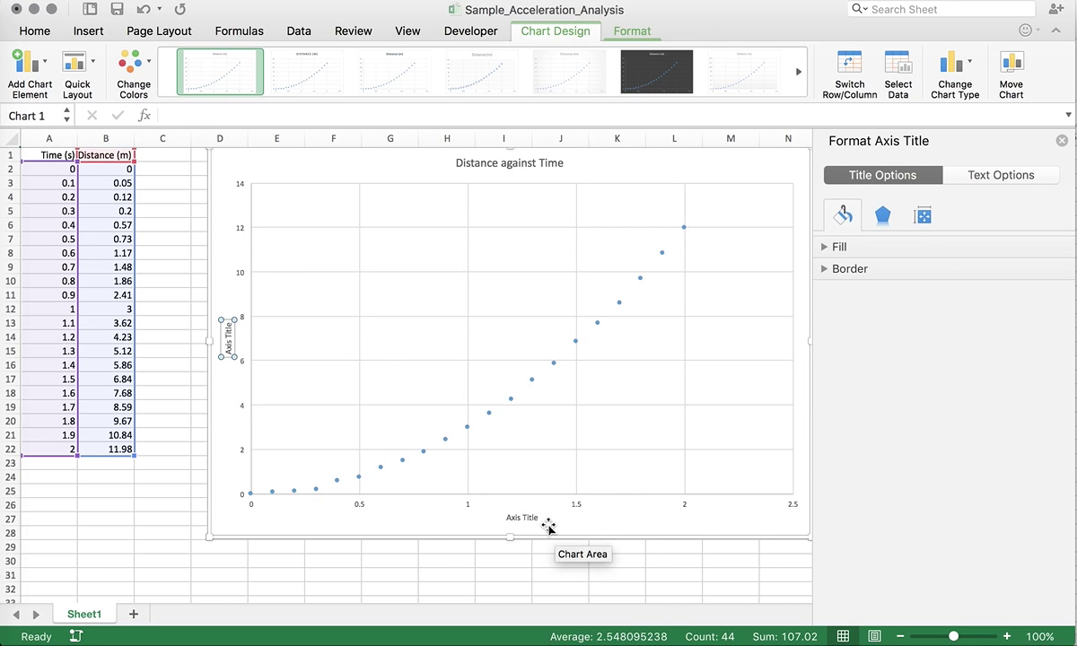
triple_click(228, 340)
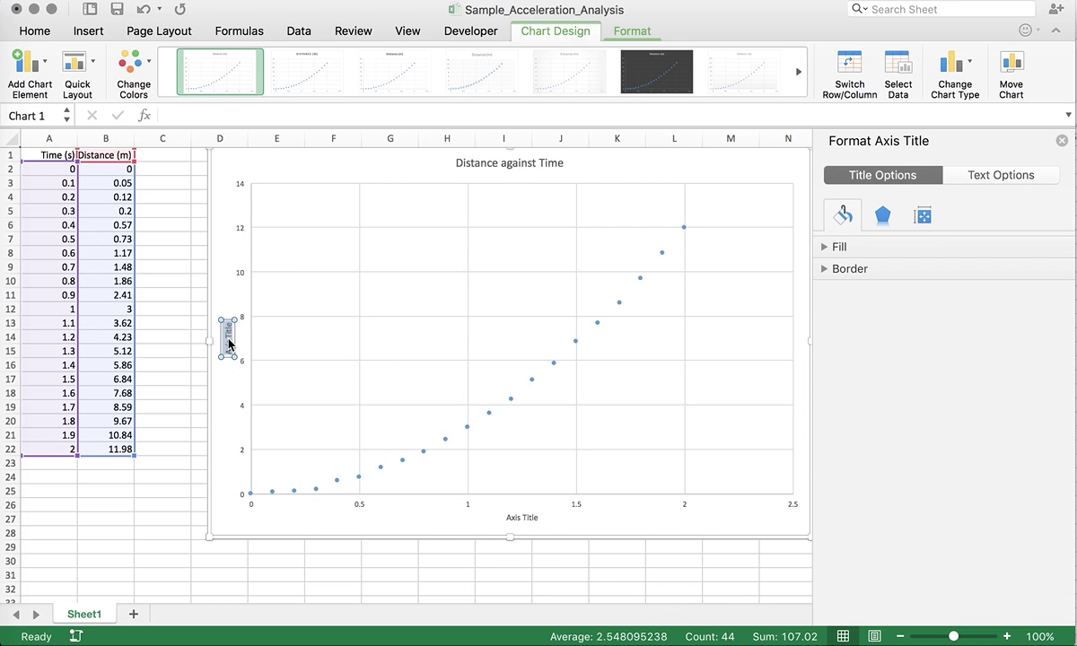
text(Distance (m))
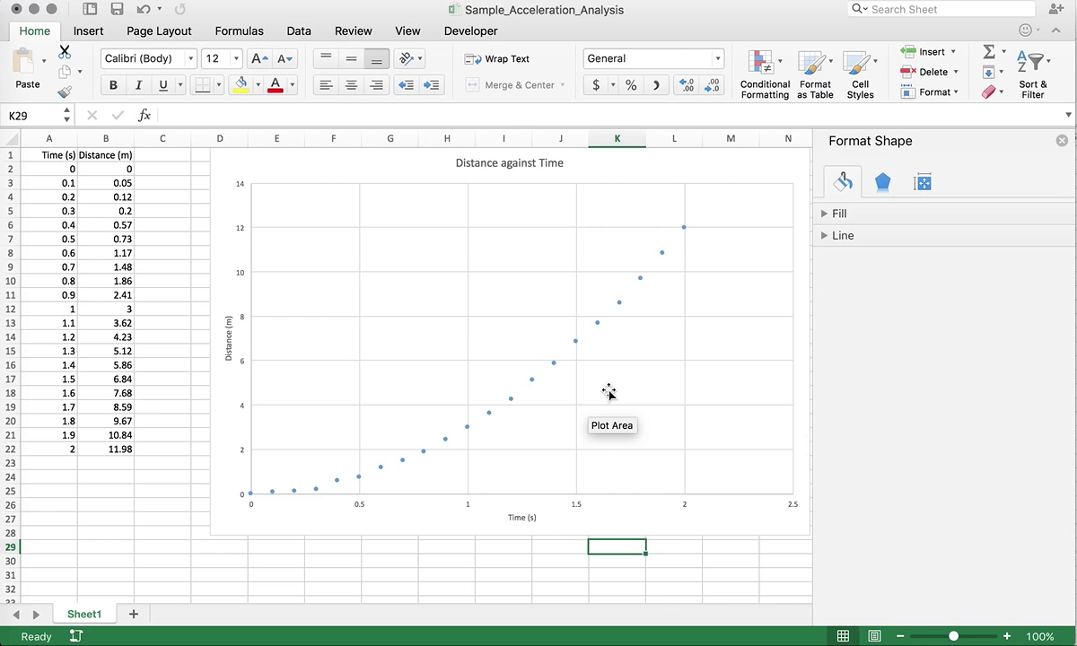
Step: Set the marker border colour of the chart's data series to black
click(598, 324)
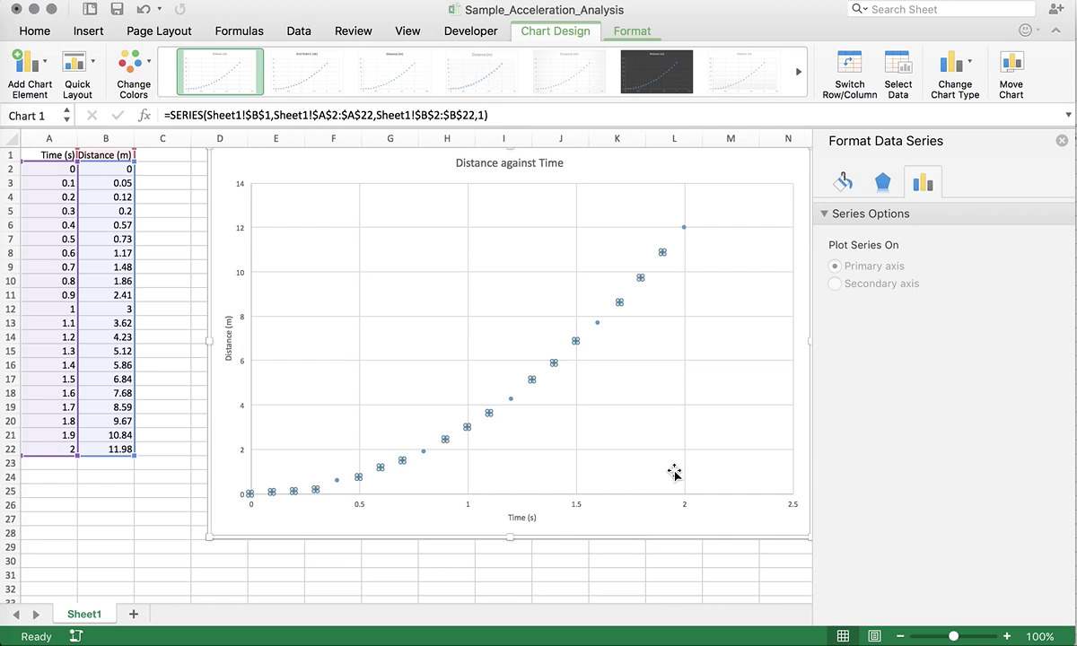
click(848, 182)
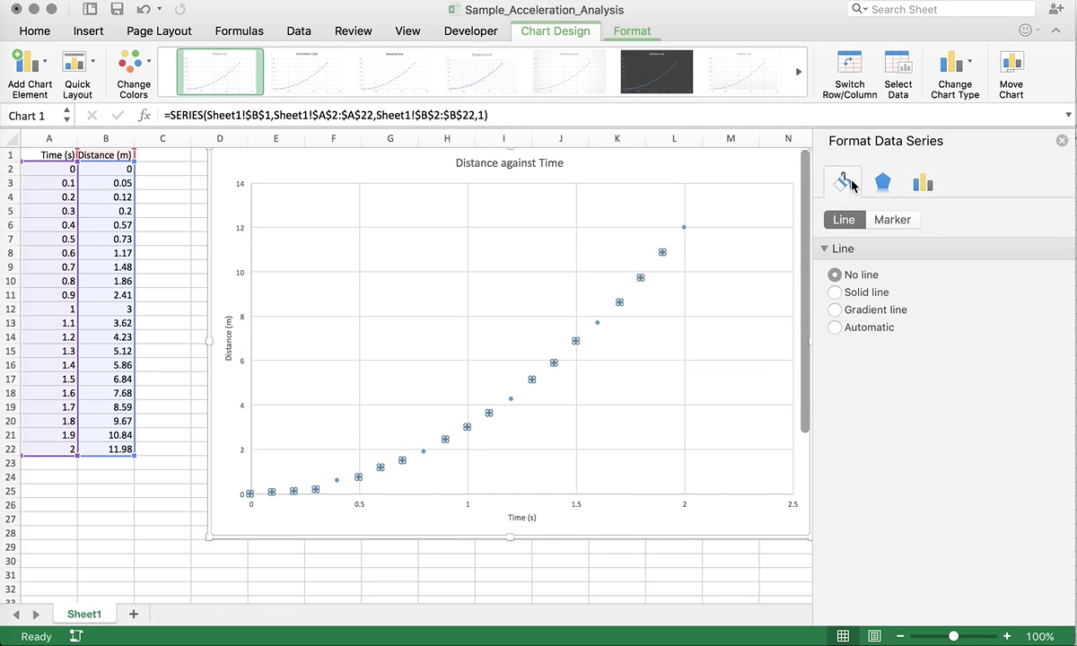
click(886, 219)
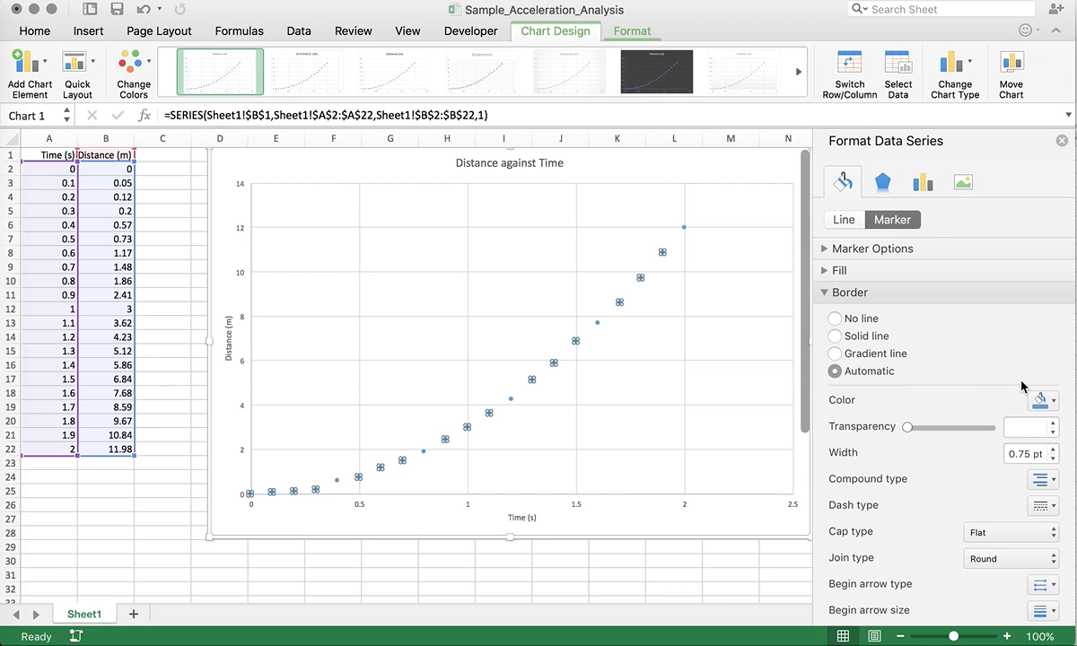
click(1044, 400)
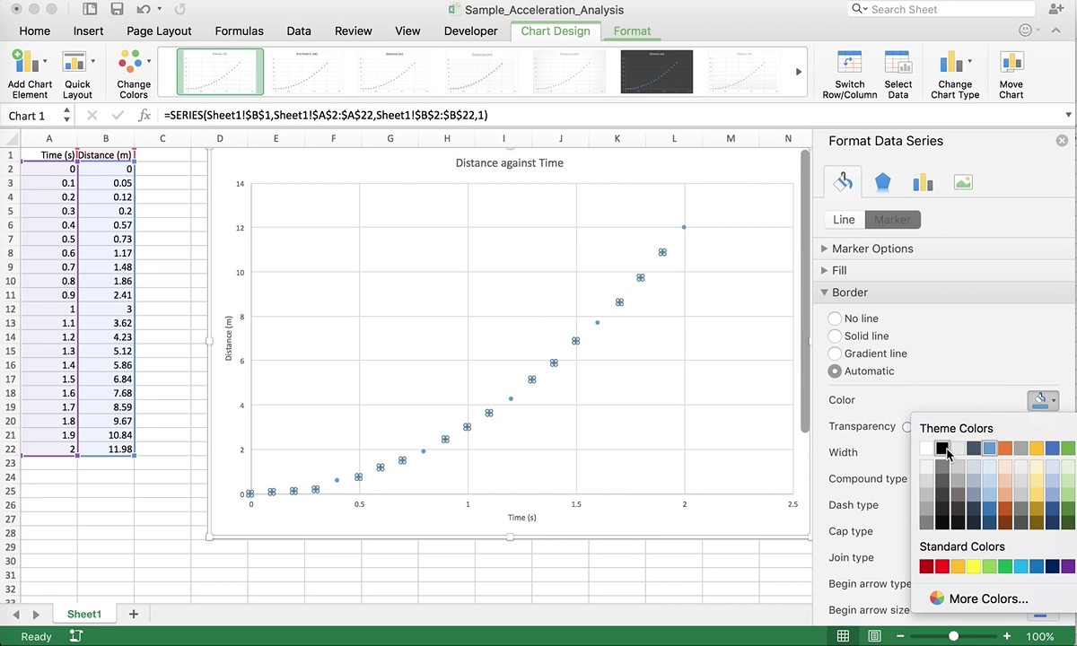
click(944, 449)
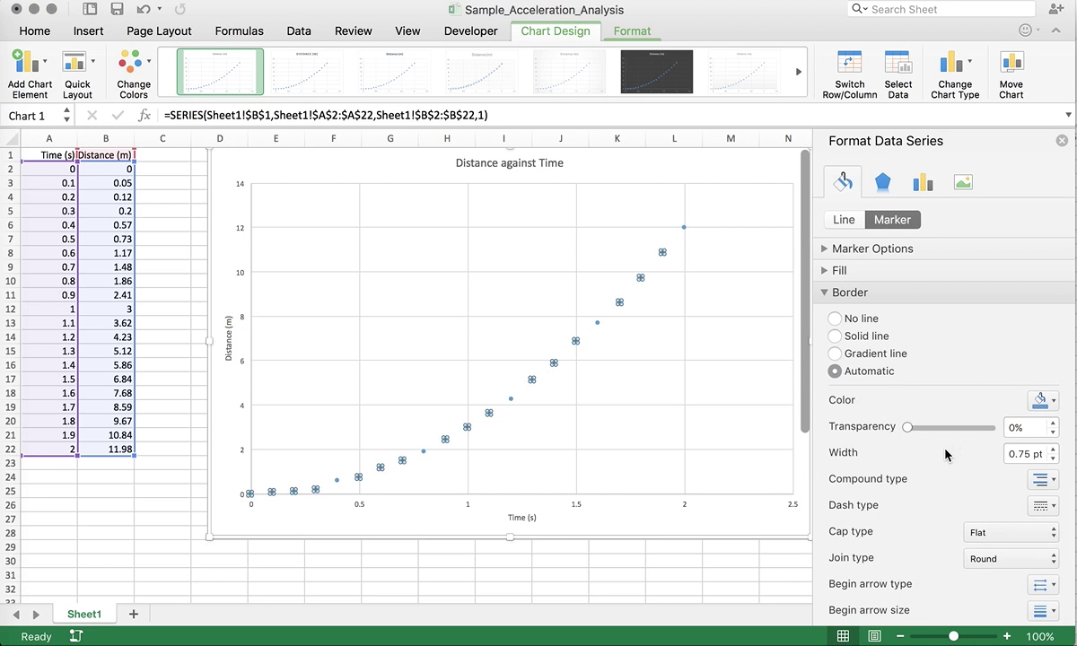
Step: Switch the data series to built-in X-shaped markers with size 7
click(825, 249)
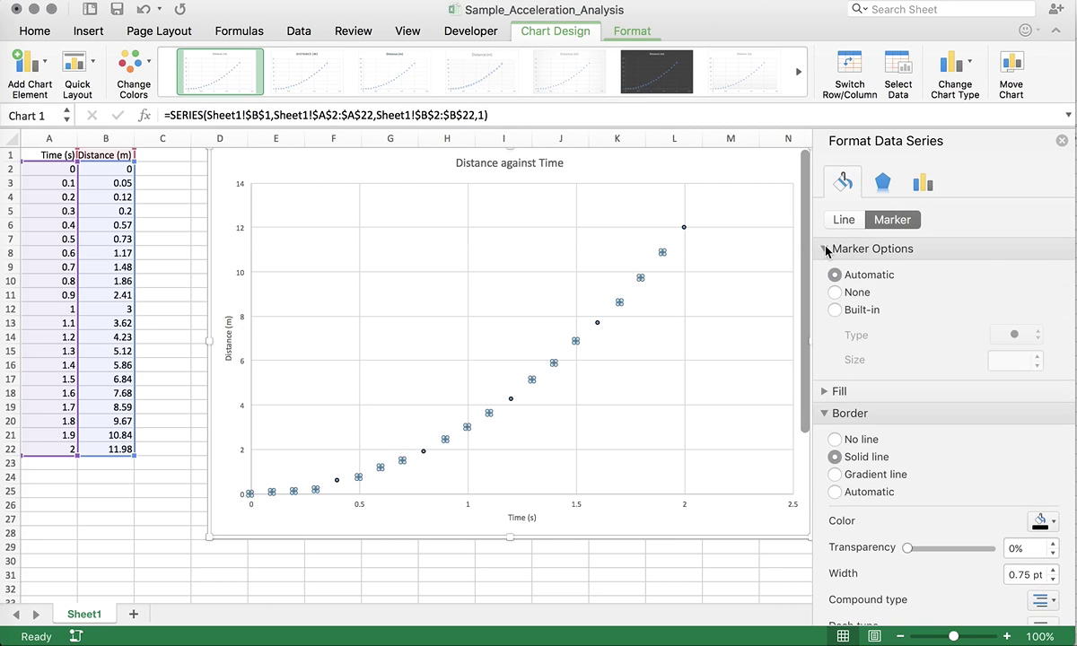
click(836, 310)
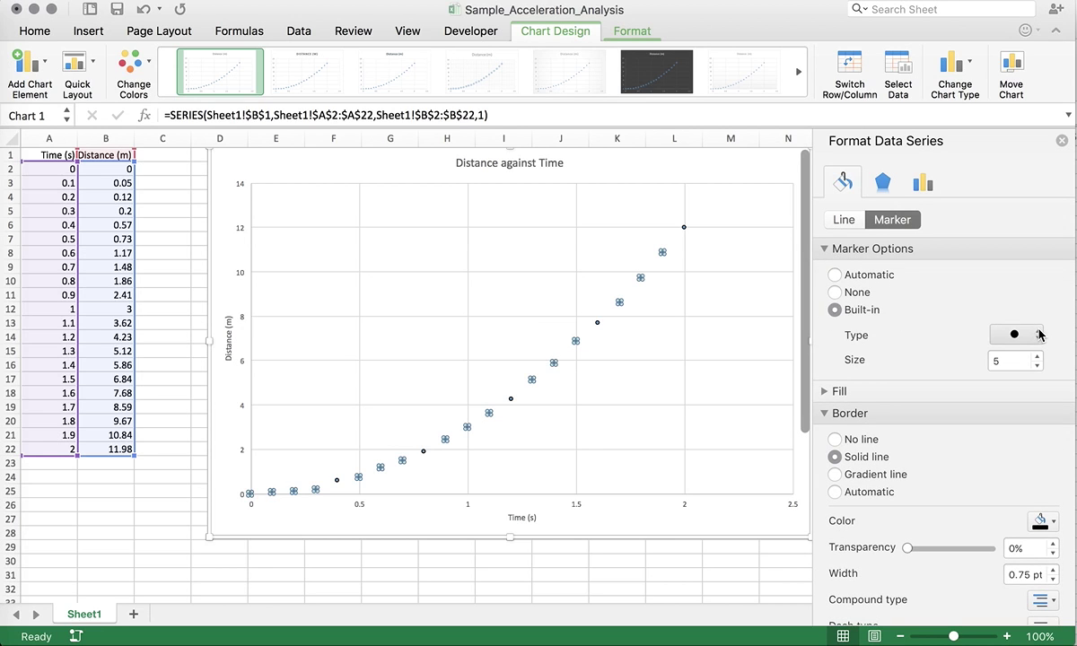
click(1024, 334)
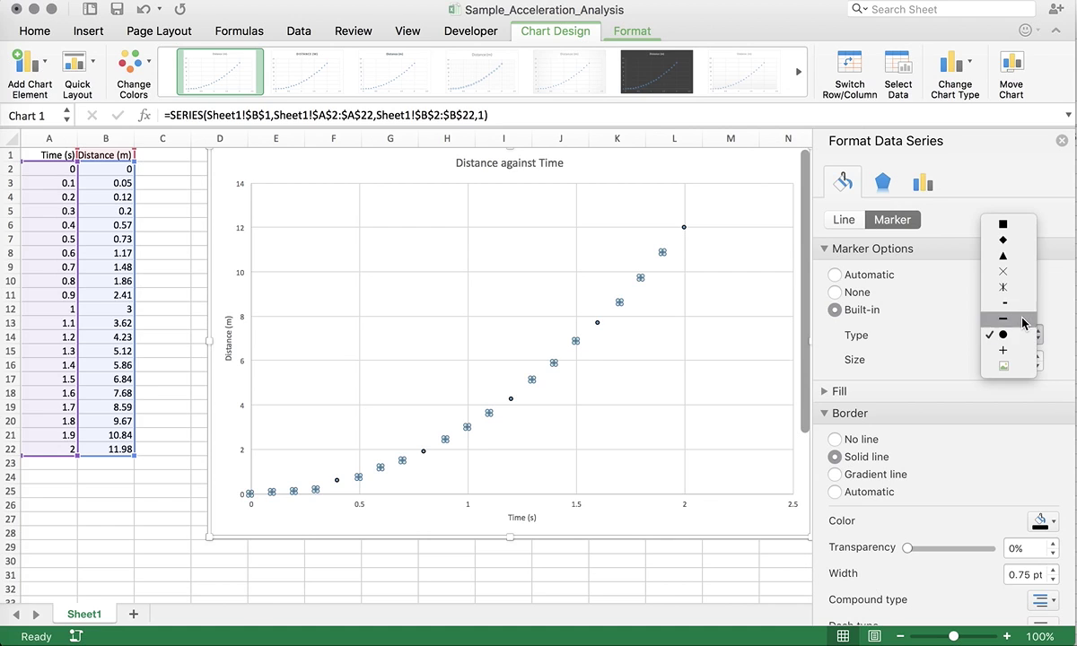
click(1007, 271)
click(1038, 359)
click(1038, 357)
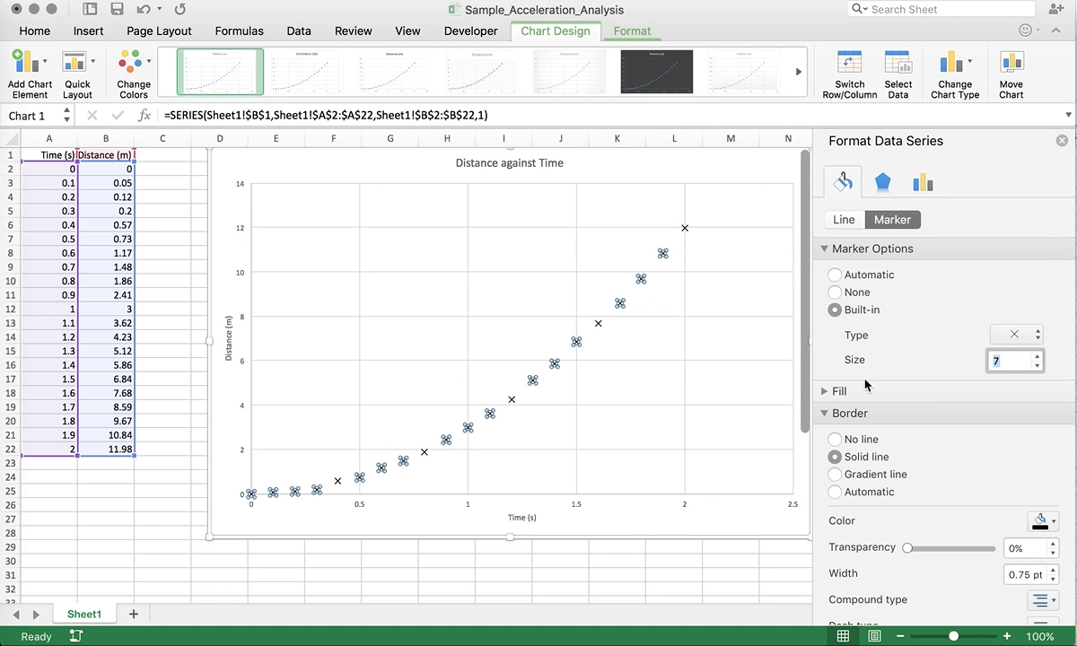
click(740, 380)
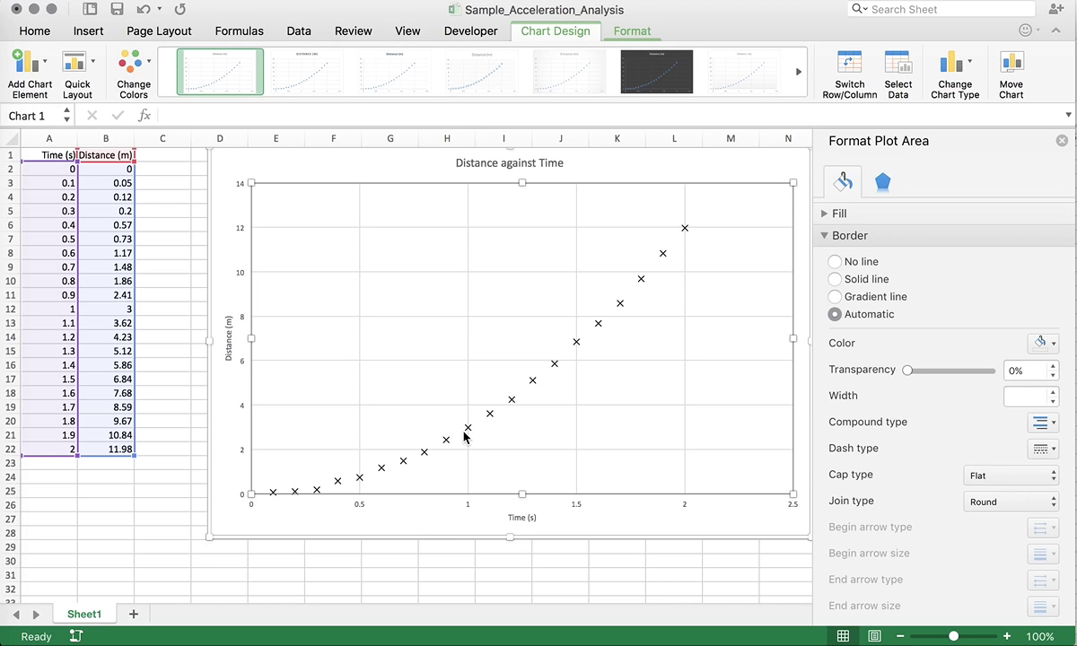
Step: Add a trendline to the data series and try changing its type from Linear to Logarithmic
right_click(514, 404)
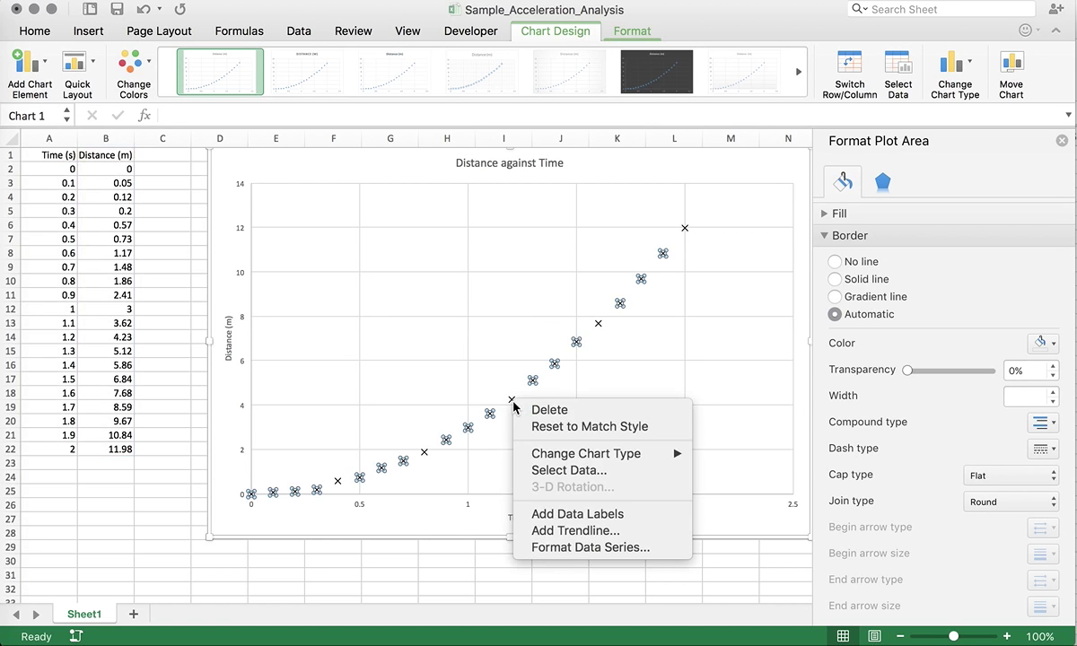
click(595, 532)
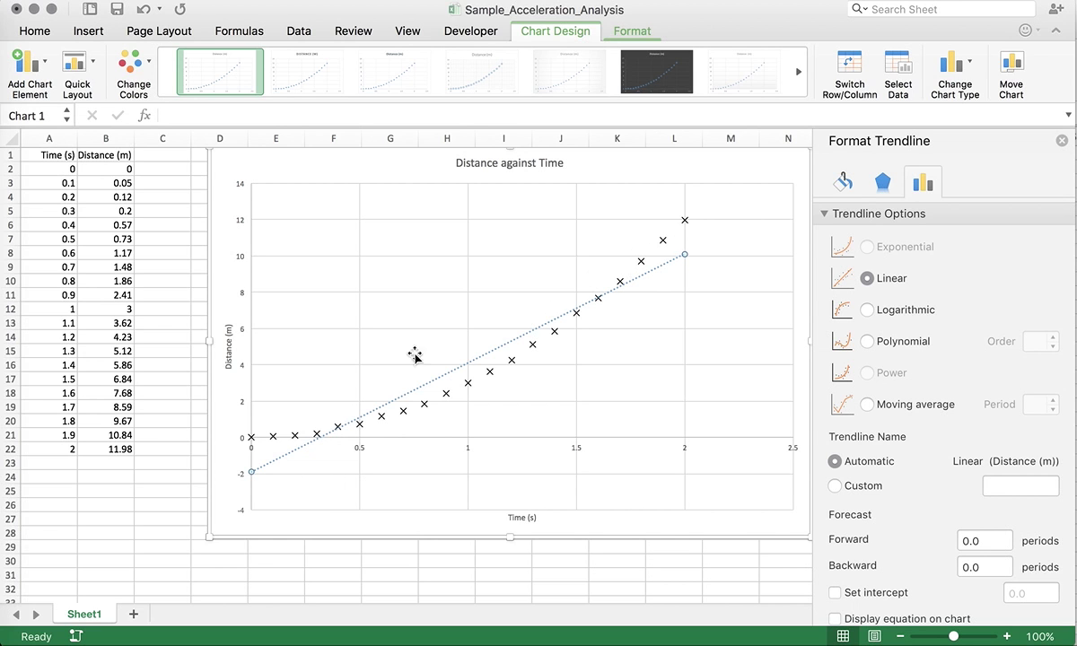
click(866, 309)
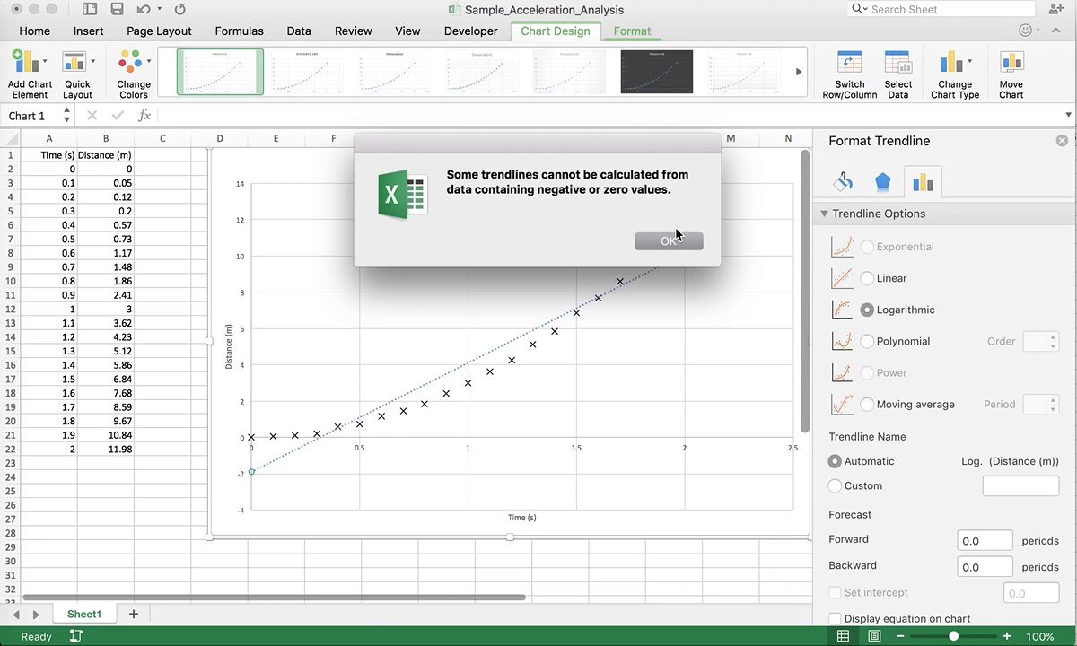
click(669, 242)
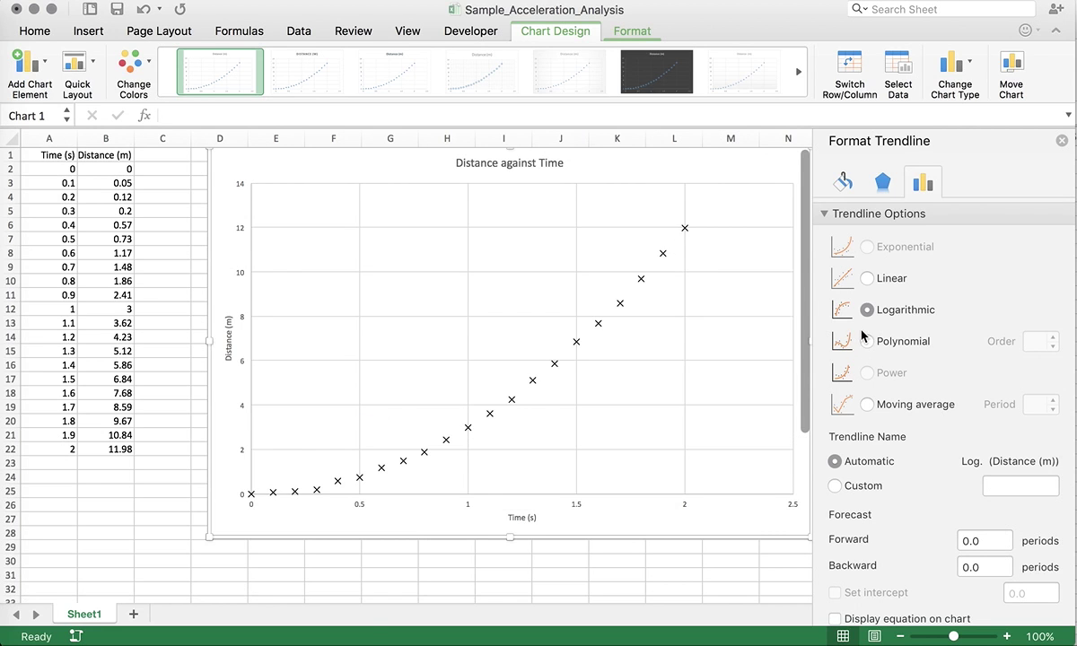
click(807, 323)
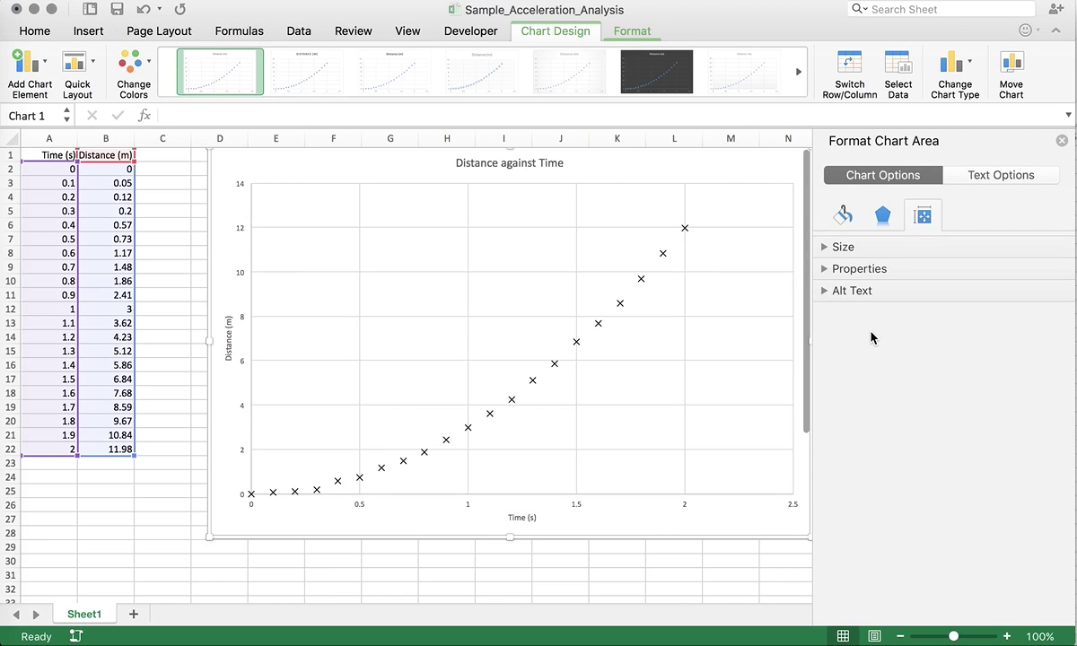
Step: Add a polynomial trendline of order 2 to the chart's data series and set its intercept to 0.0
click(641, 281)
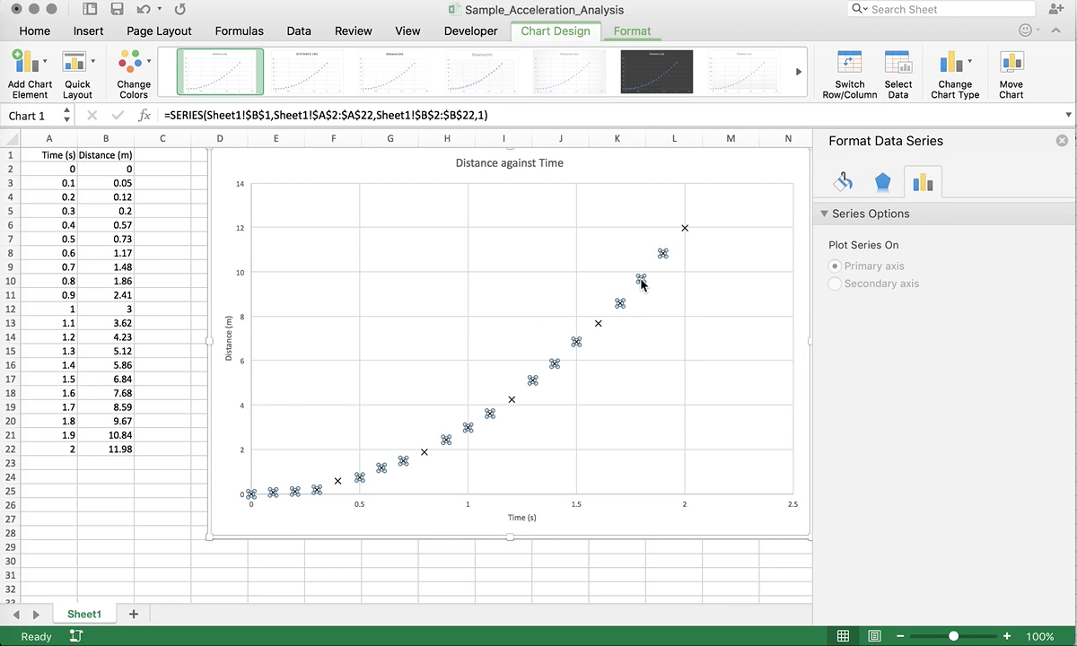
right_click(641, 281)
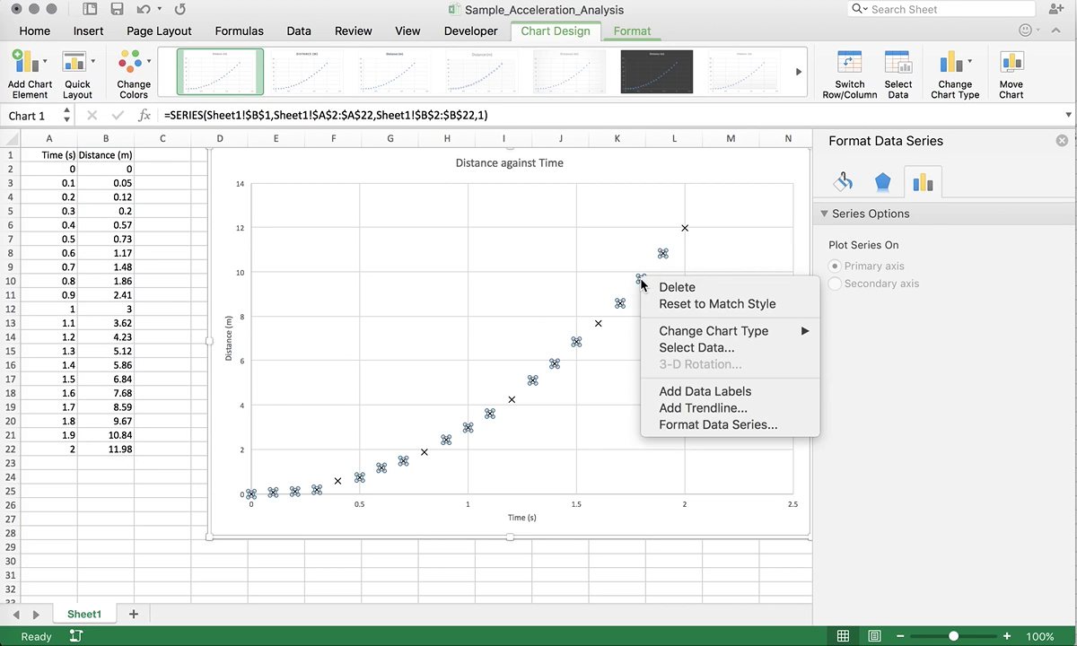
click(688, 409)
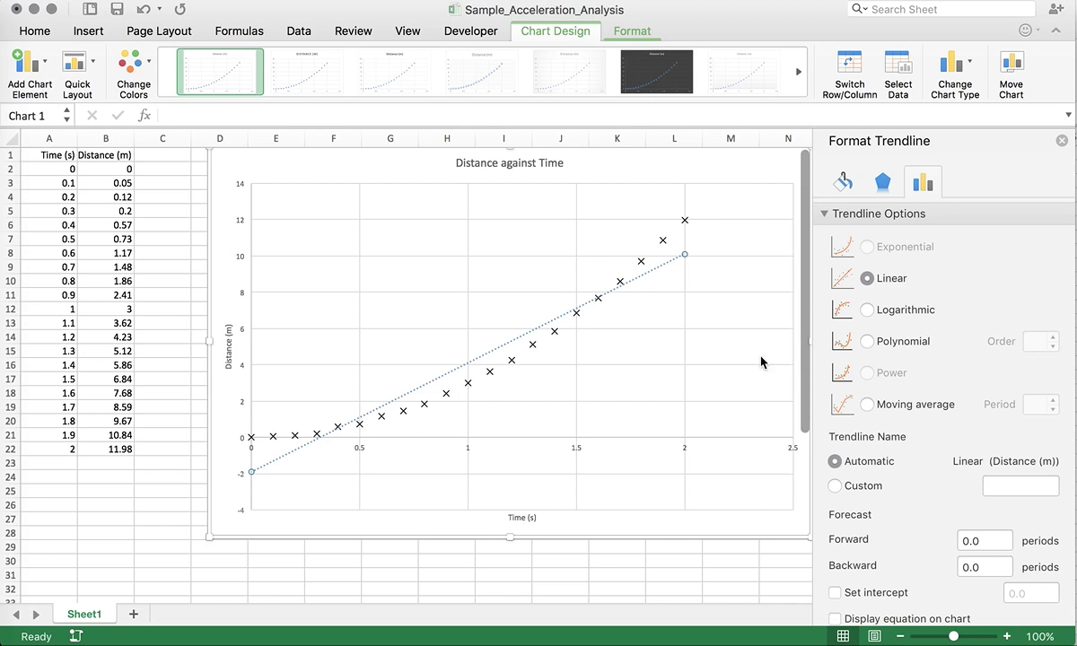
click(868, 342)
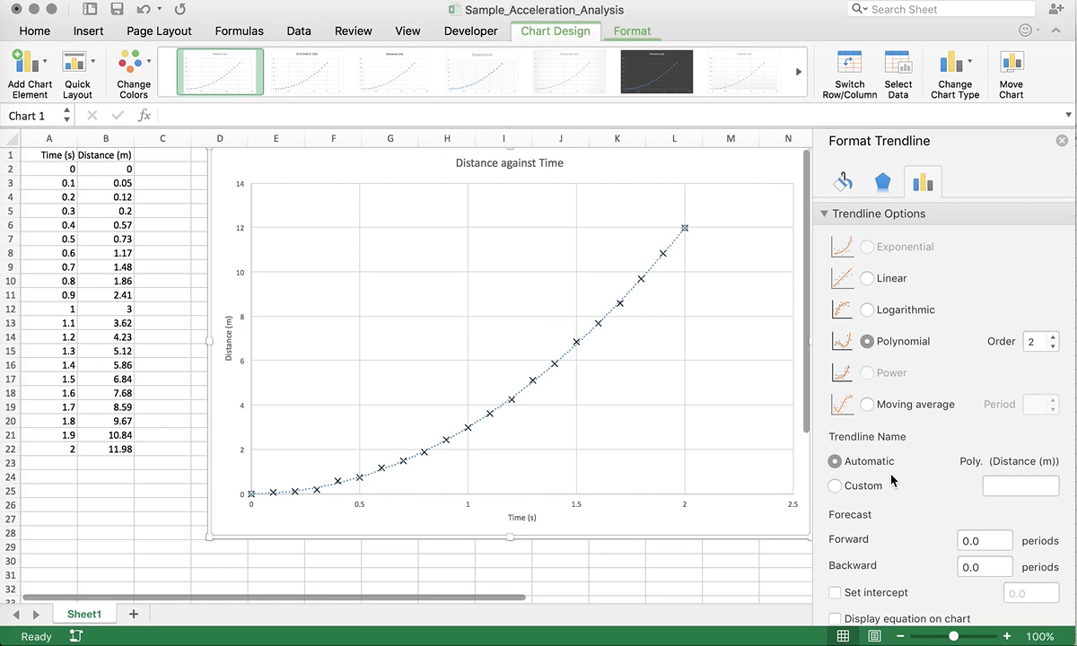
scroll(894, 480, down, 2)
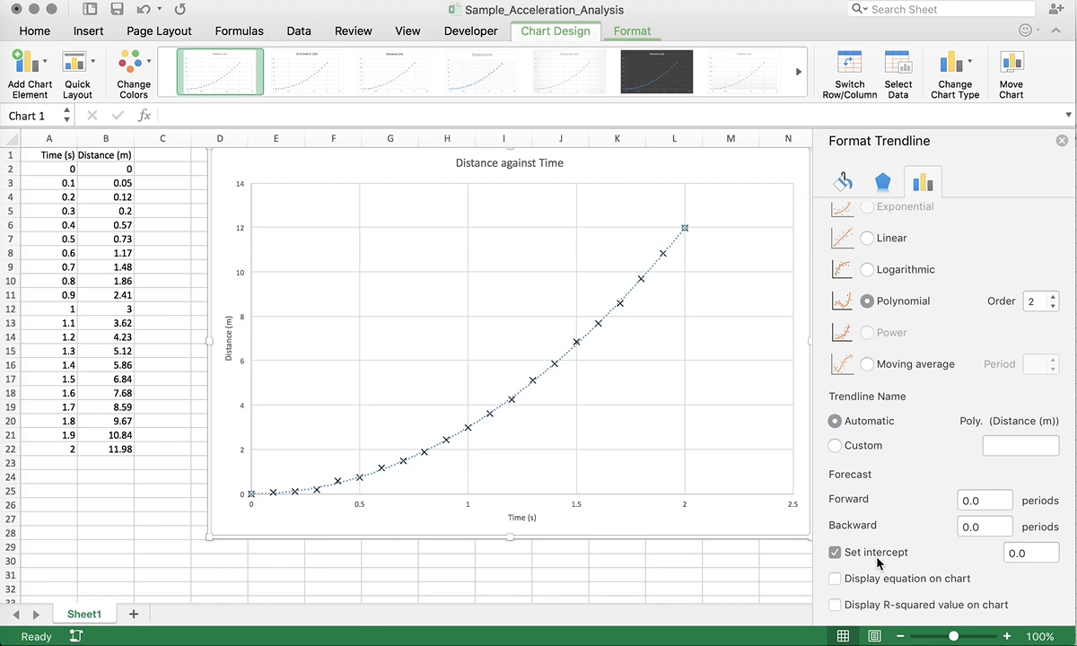
Step: Set the trendline's line colour to black and close the trendline formatting options
click(844, 182)
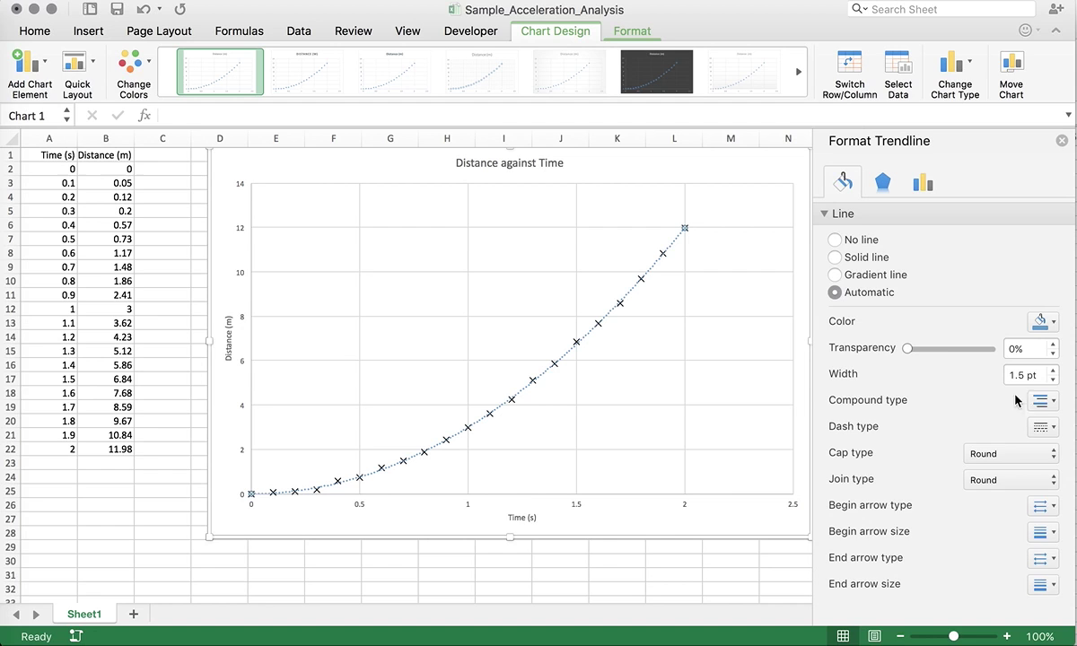
click(1048, 320)
click(1049, 226)
click(1062, 141)
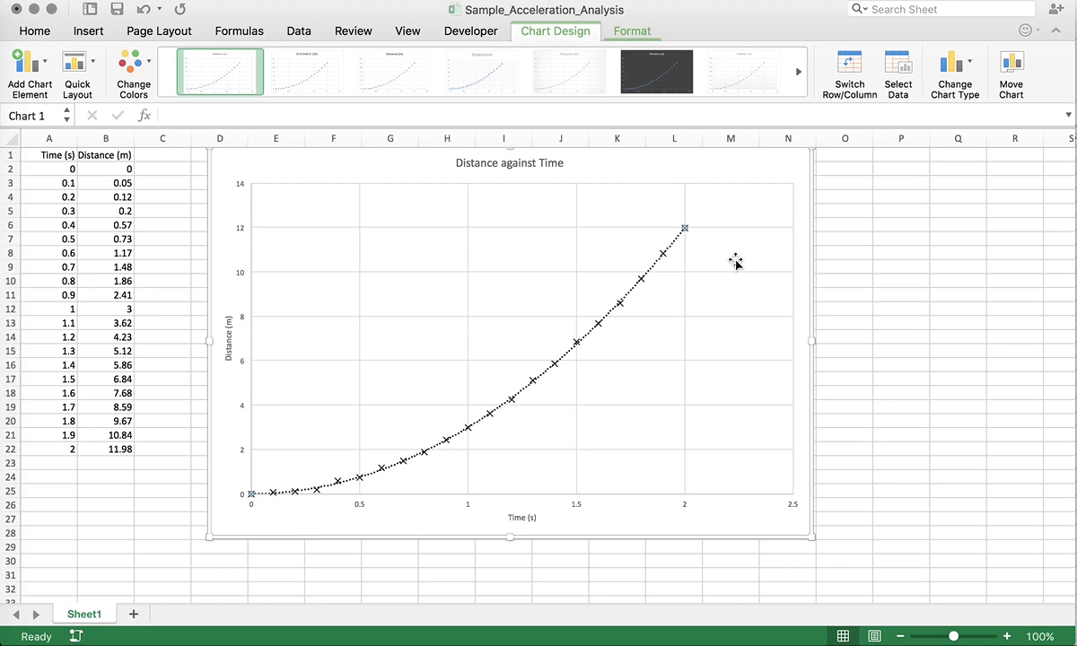
Step: Add minor gridlines to the chart for both the horizontal time axis and the vertical distance axis
click(581, 511)
click(580, 508)
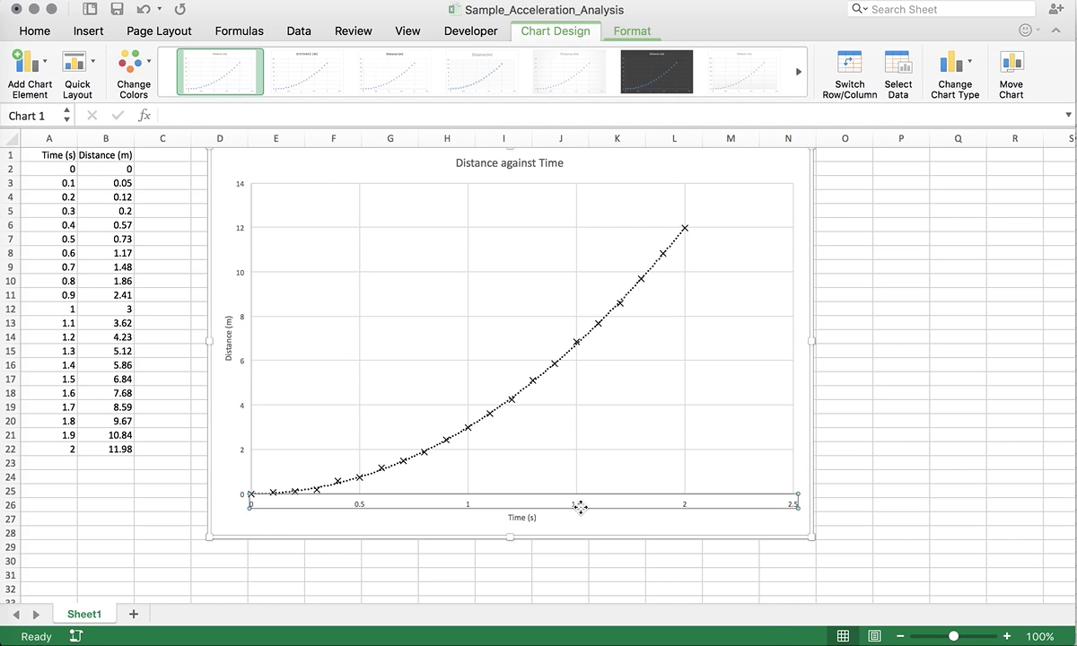
right_click(580, 508)
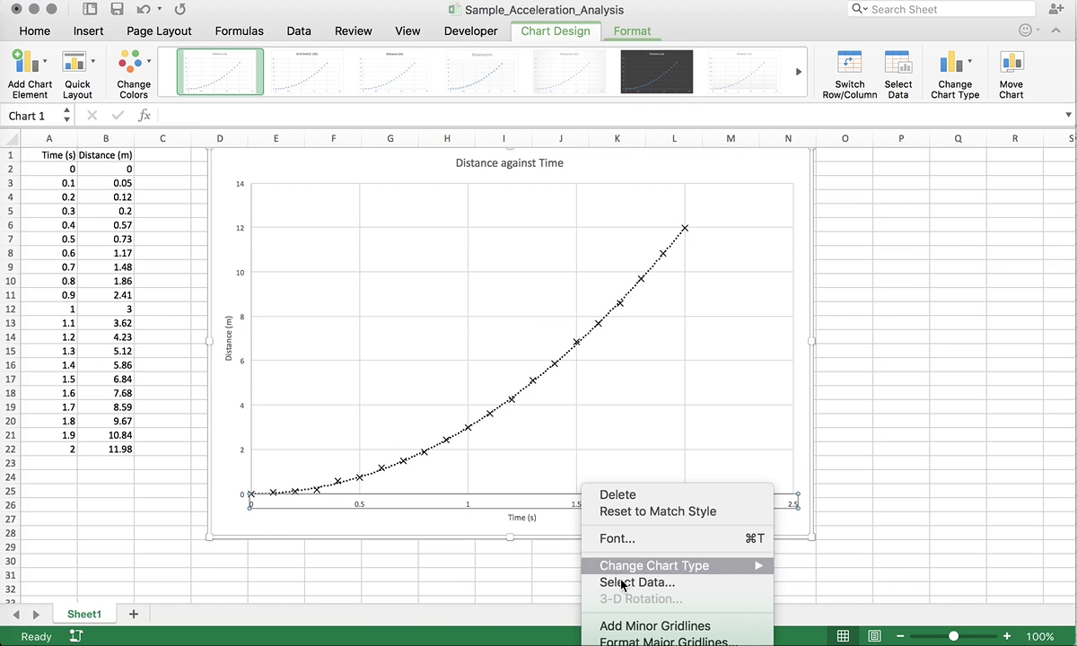
click(642, 627)
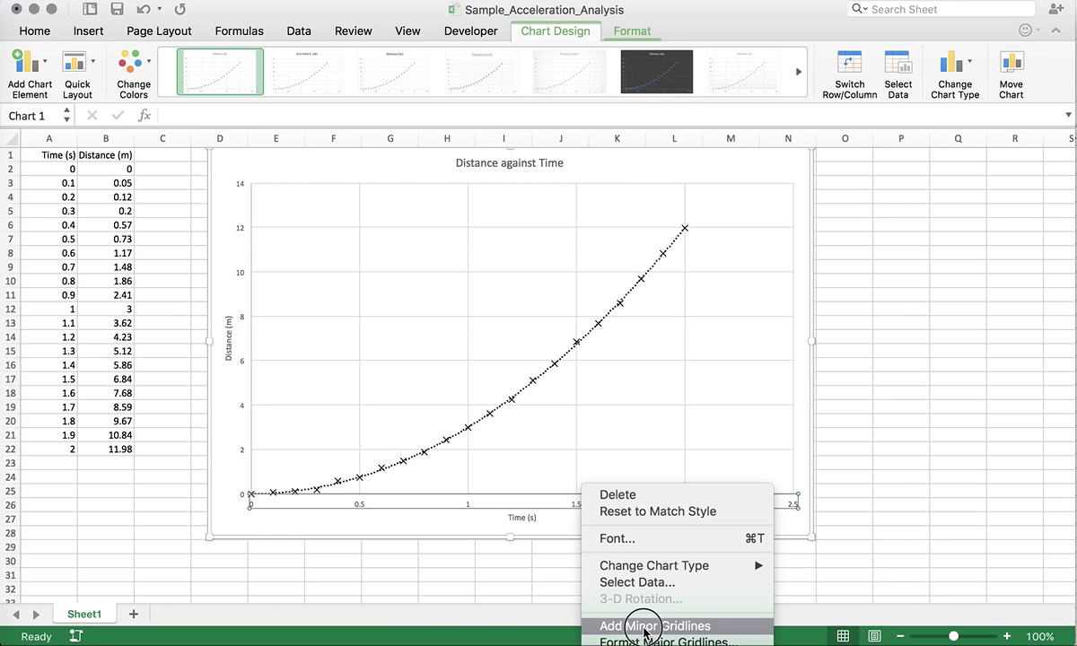
click(243, 321)
right_click(243, 322)
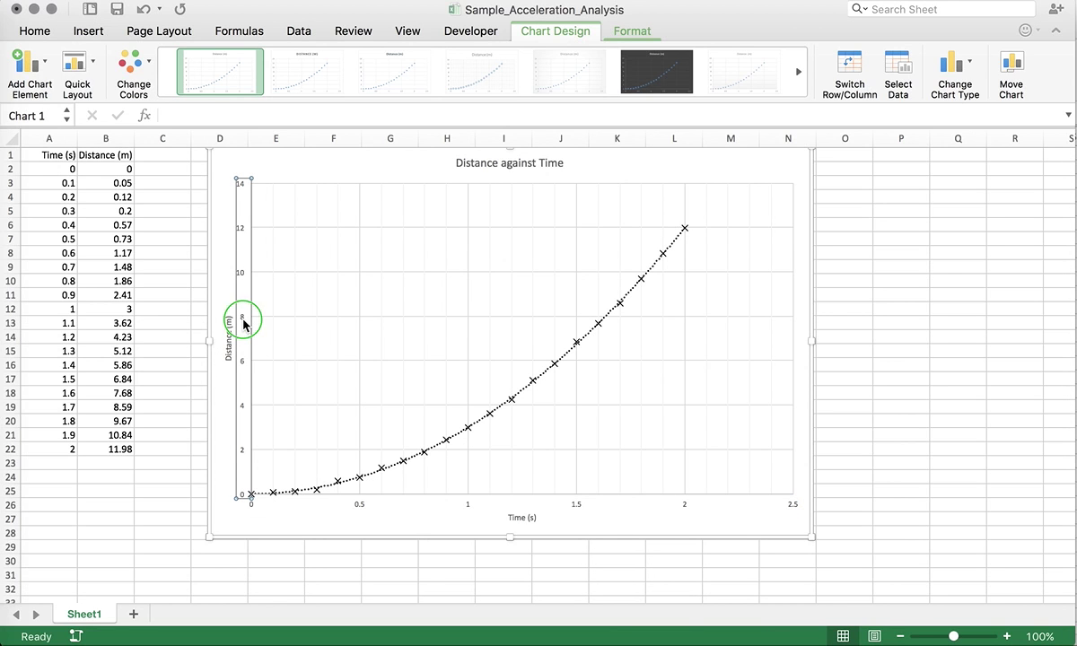
click(297, 460)
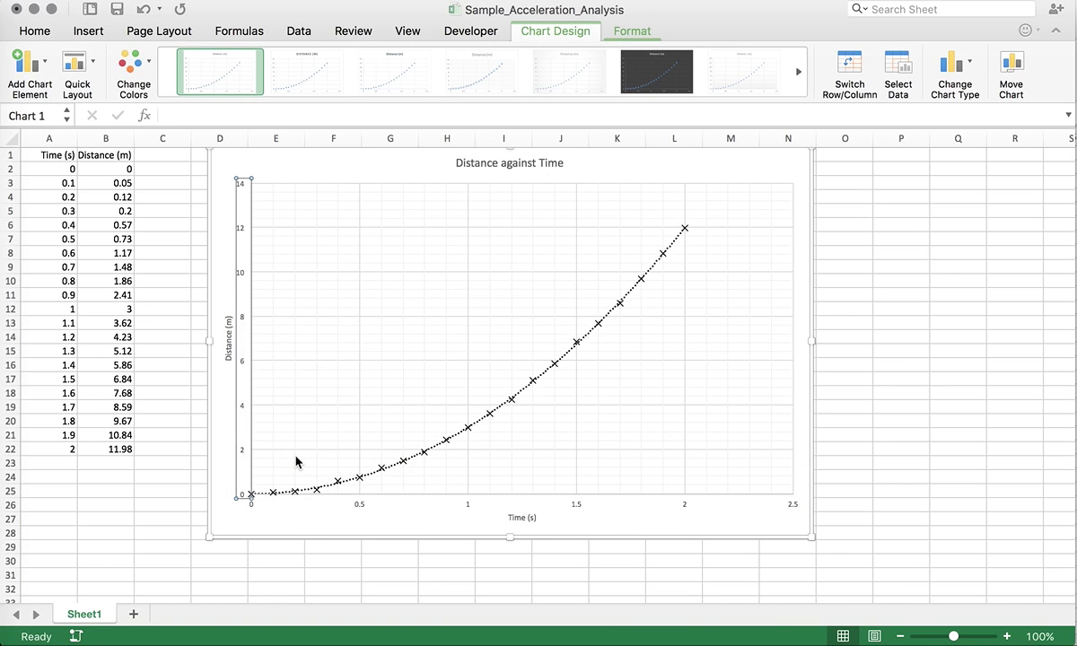